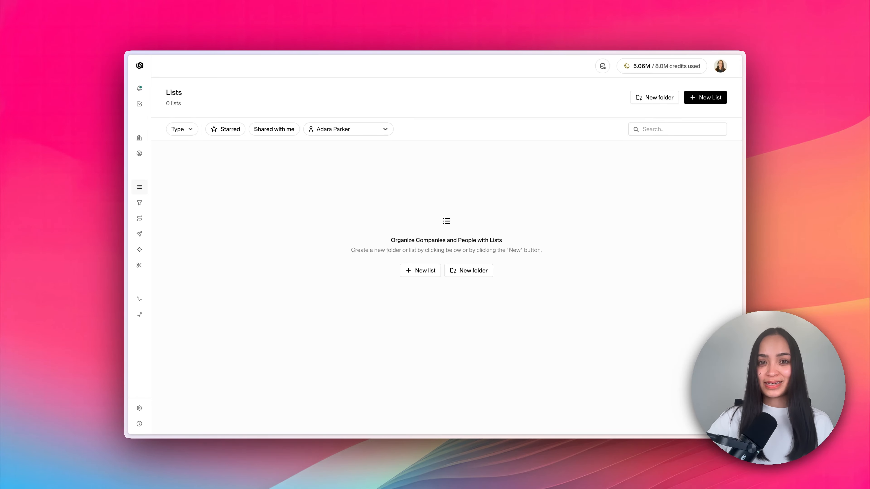
Start a new audience in Audiences and name it "website visitors past 3 days".
click(164, 203)
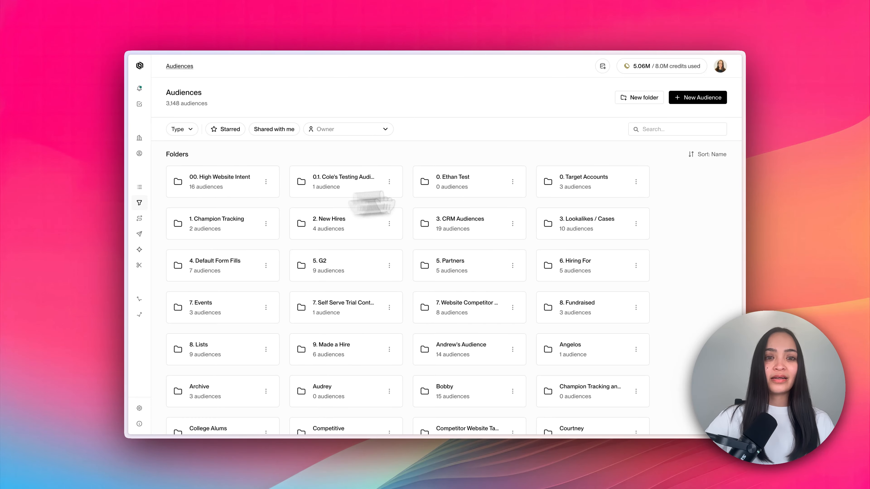
click(706, 103)
click(486, 170)
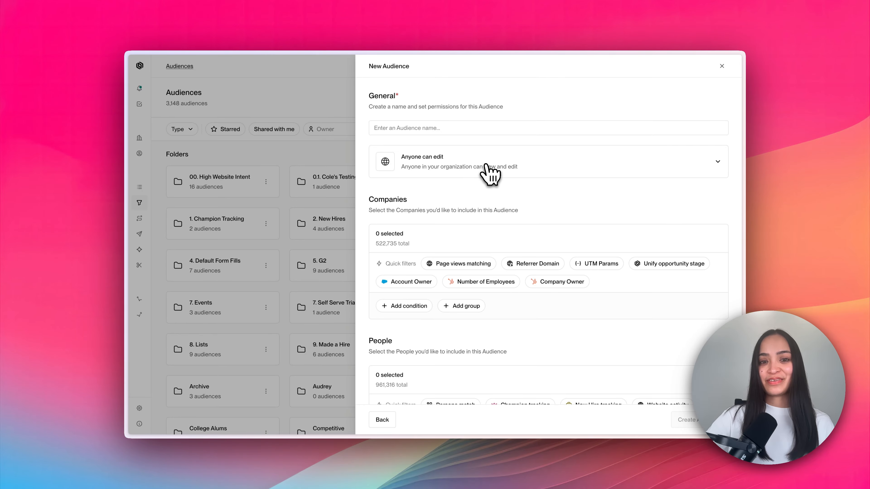
click(472, 134)
text(website visitors past 7 days)
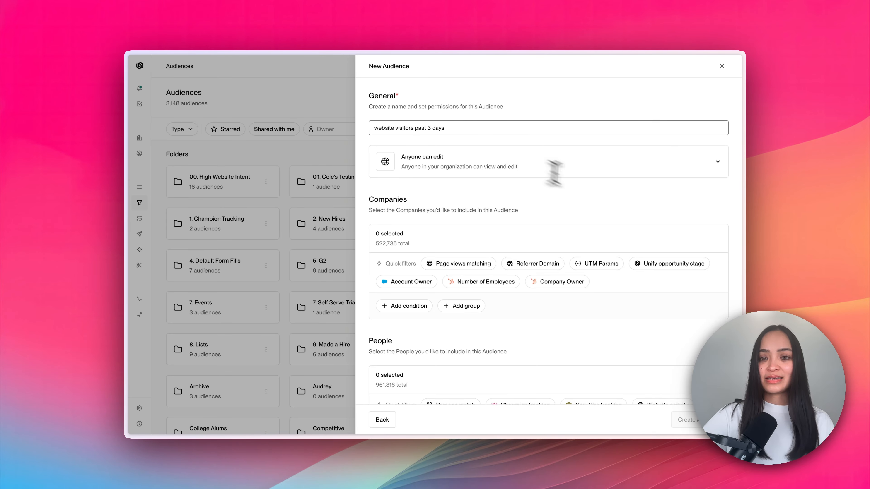
Filter the audience's People by website activity in the last 3 days, create the audience and show its people.
scroll(554, 174, down, 6)
click(656, 198)
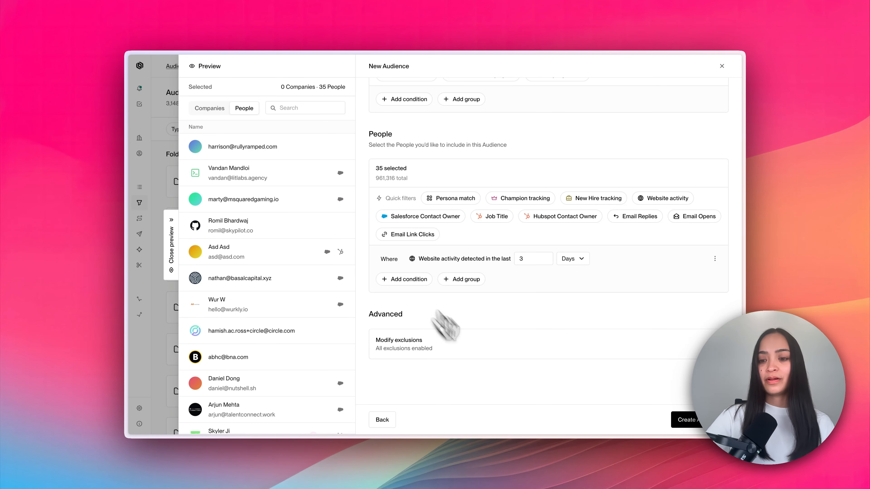
click(683, 419)
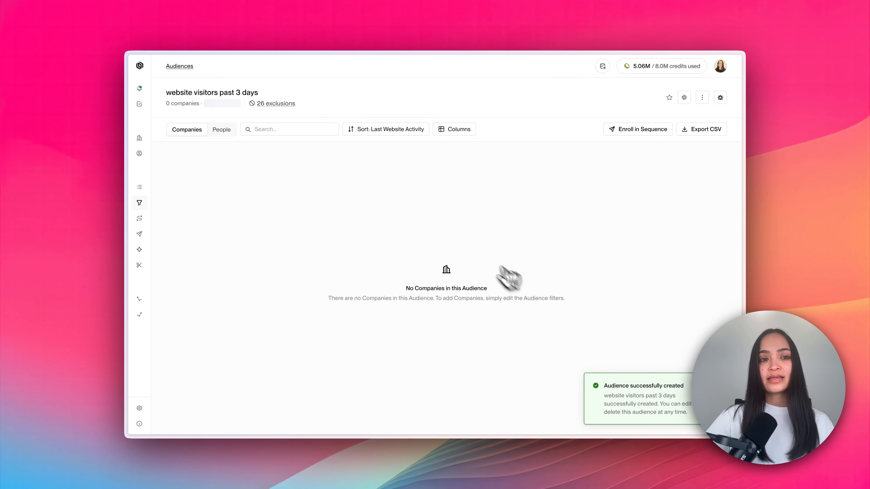
click(216, 133)
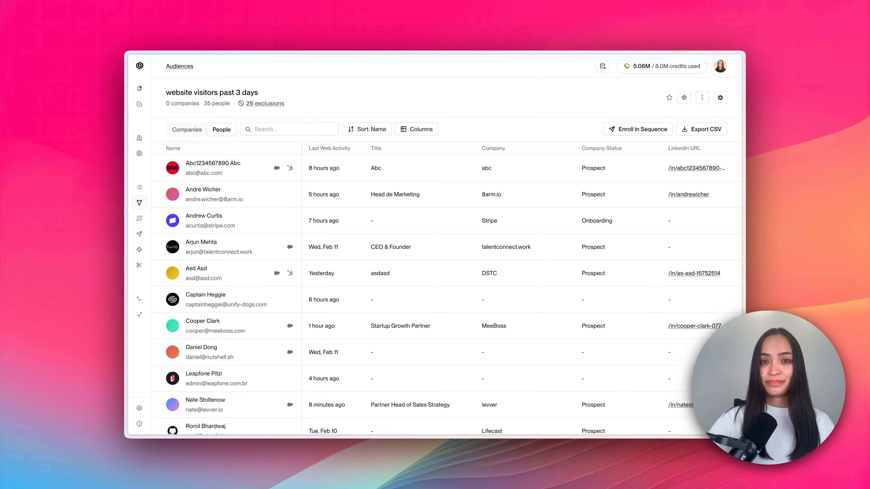
Start a criteria-based list named "website visitors past 3 days" with People as its object type.
click(146, 188)
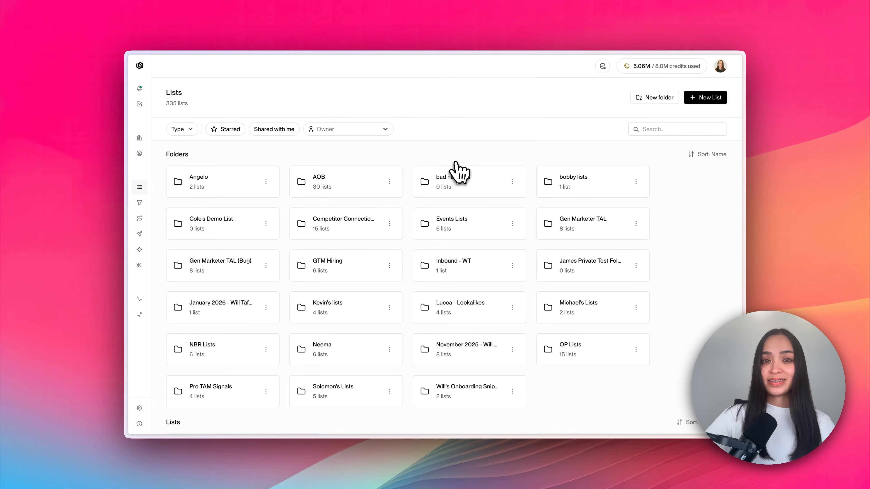
click(704, 101)
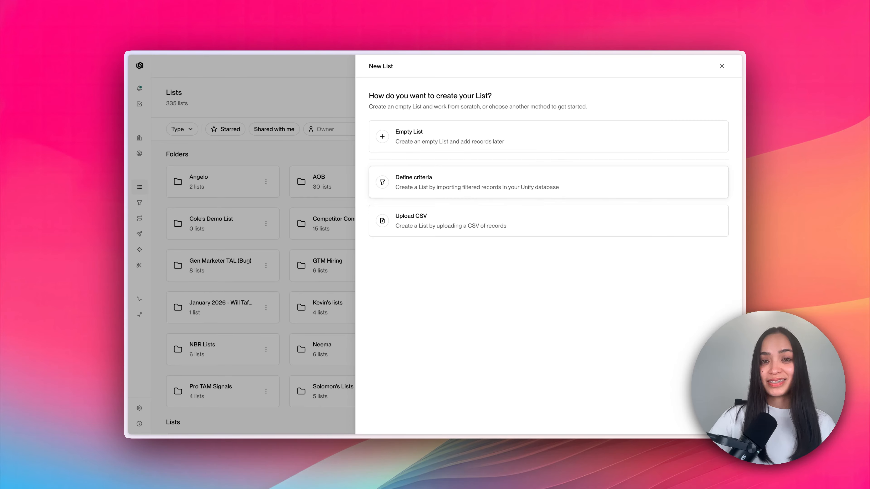
click(562, 186)
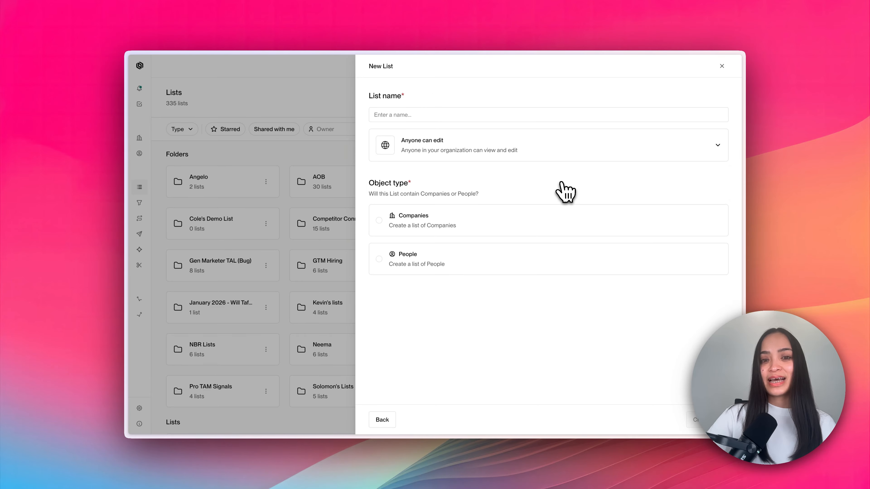
click(470, 116)
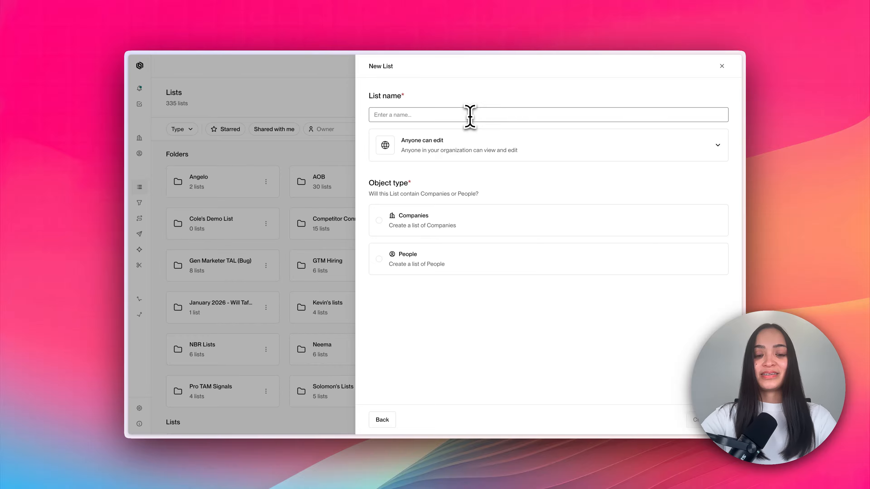
text(website visitors past 3 days)
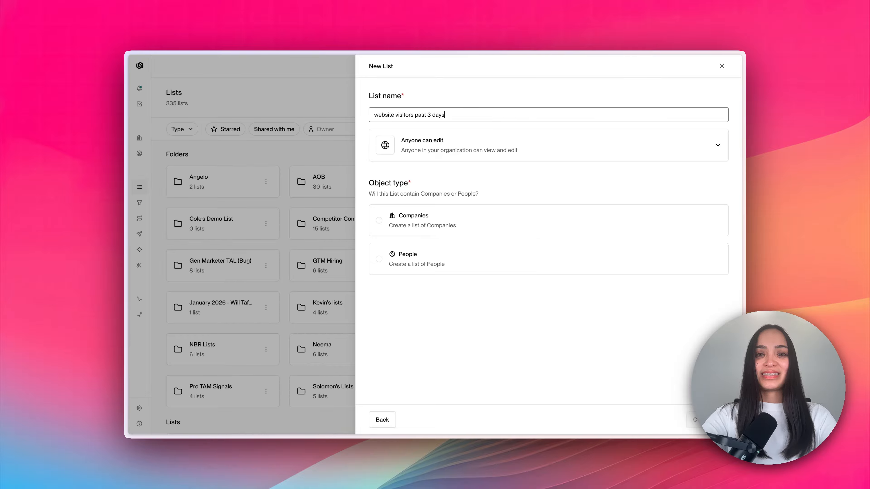
click(441, 262)
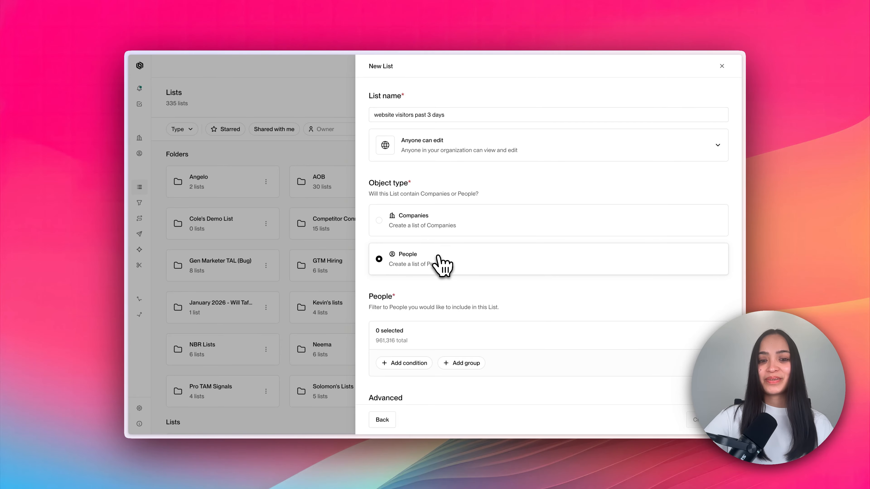
Add a People condition for website activity detected in the last 3 days and create the list.
scroll(443, 266, down, 5)
click(408, 227)
click(441, 226)
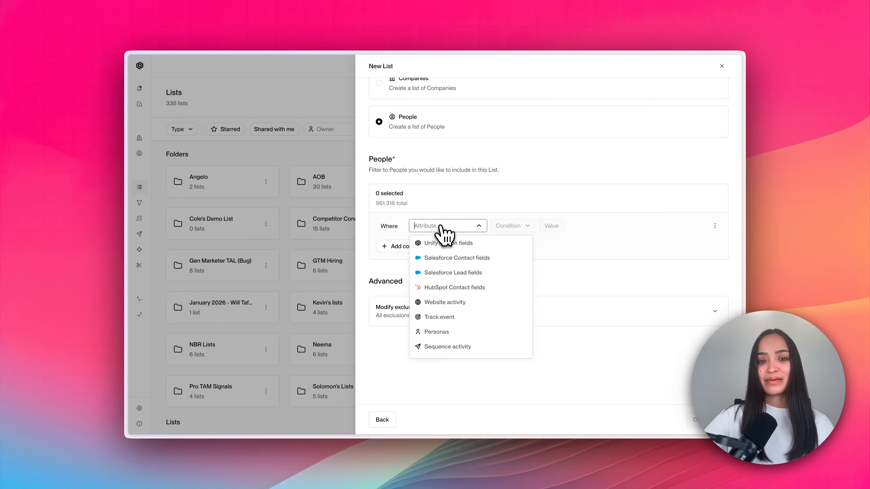
click(443, 302)
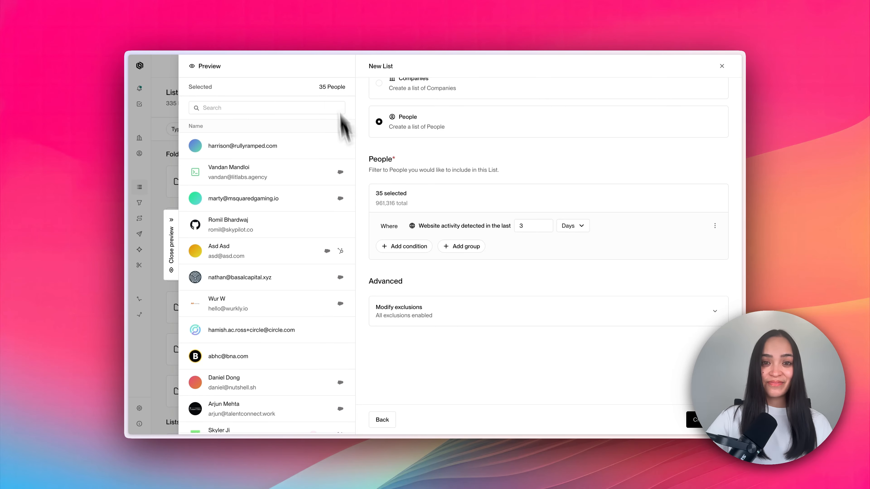
click(708, 420)
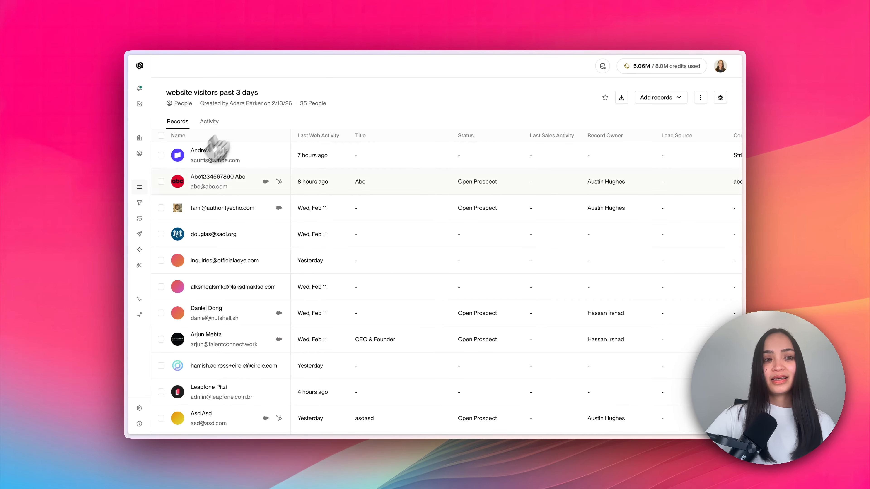
Create an empty People list named "my hot prospects list".
click(148, 188)
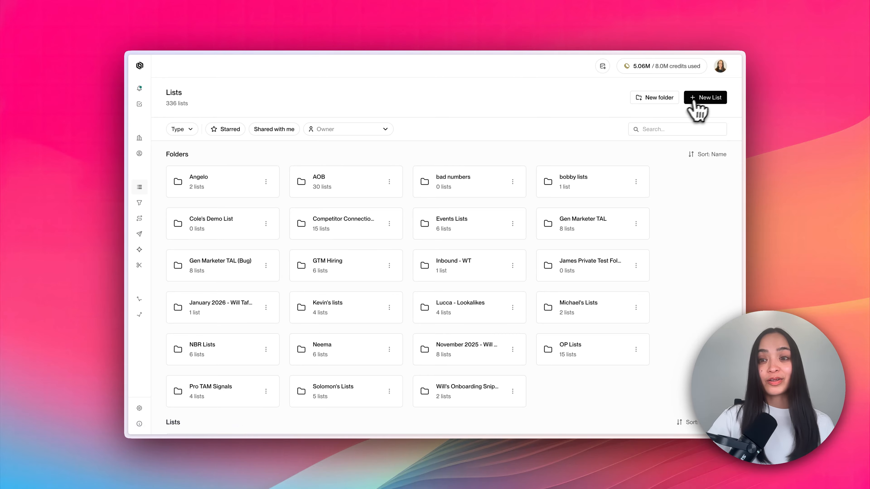
click(702, 99)
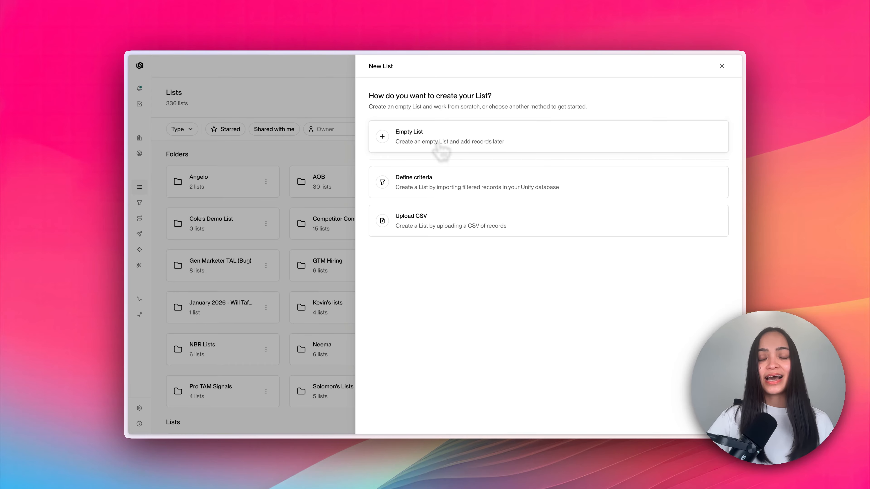
click(426, 142)
click(424, 116)
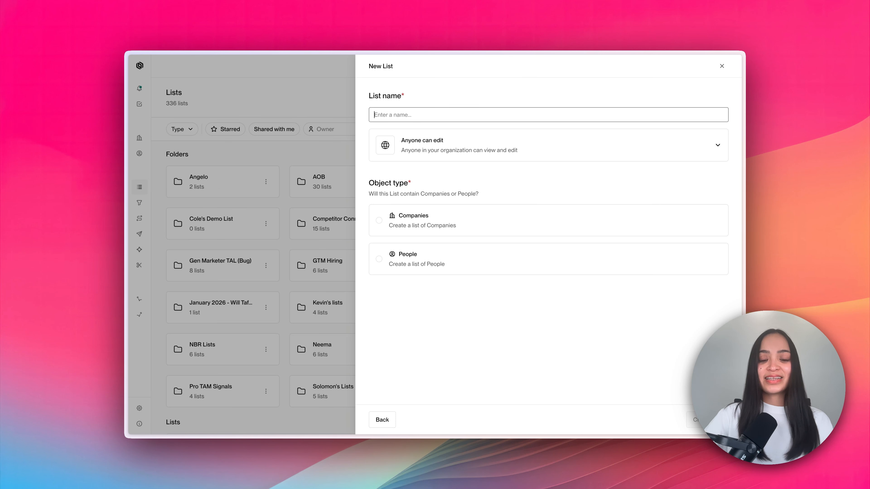
text(my hot prospects)
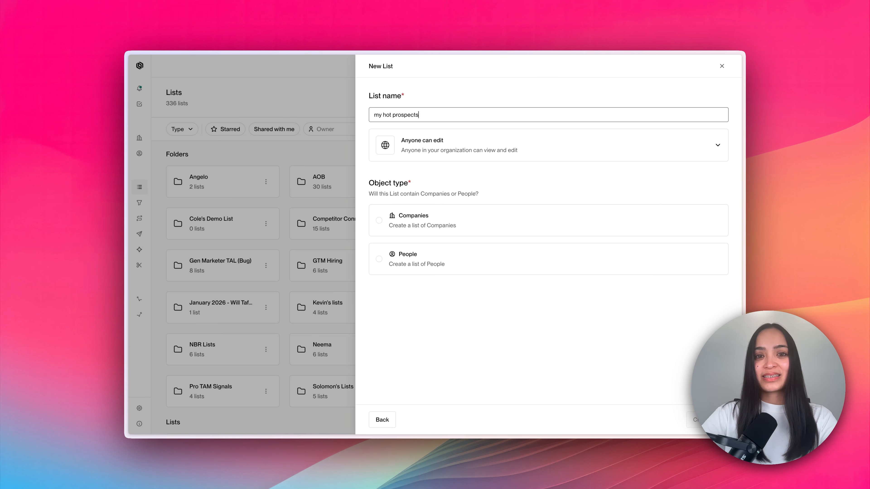
text( list)
click(413, 264)
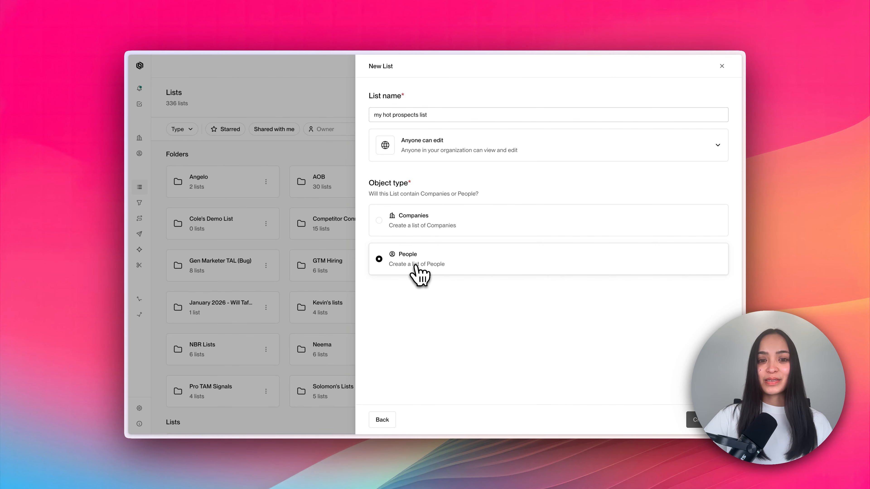
click(695, 420)
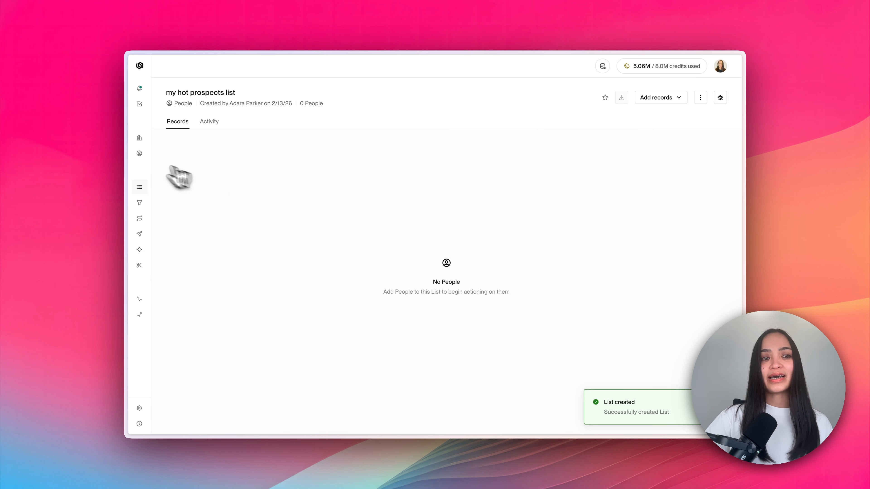
Open the record of Unify GTM's Product Growth Strategist in People and review the person's website activity.
click(156, 156)
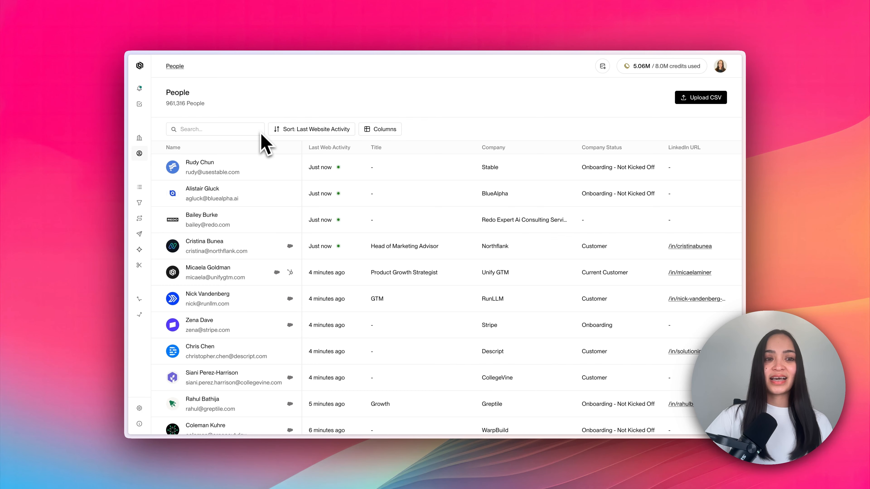
scroll(248, 170, down, 3)
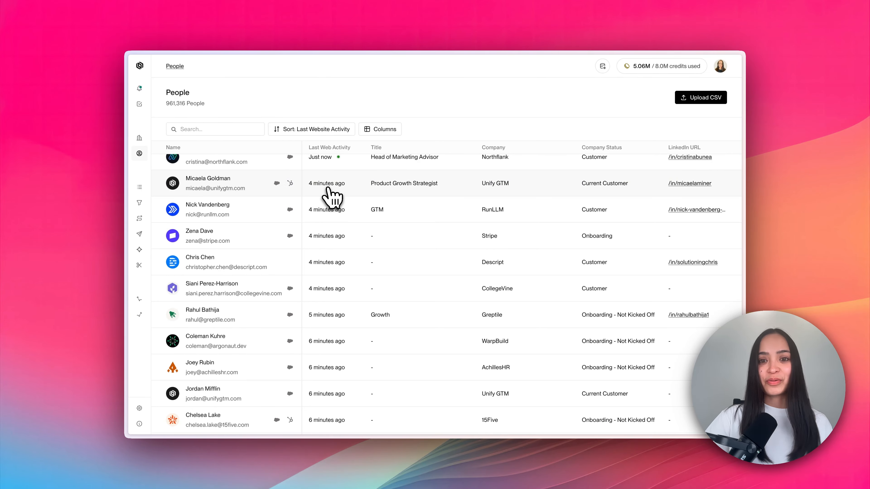
click(244, 190)
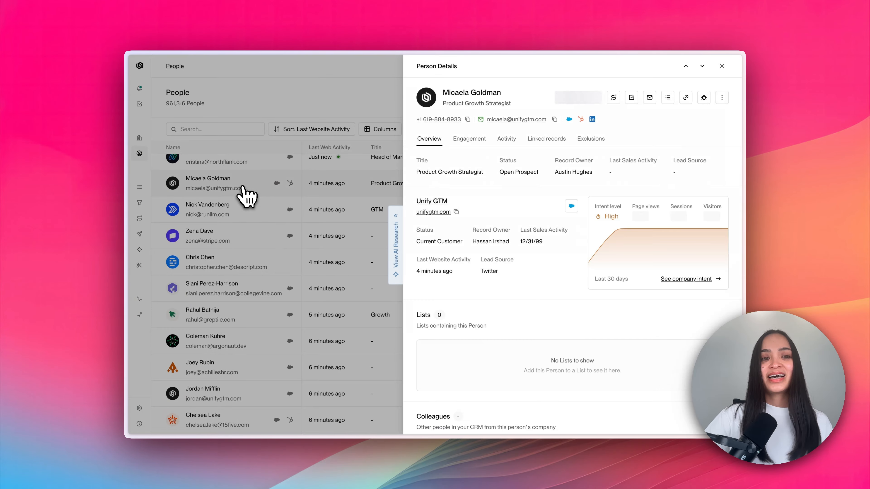
click(507, 140)
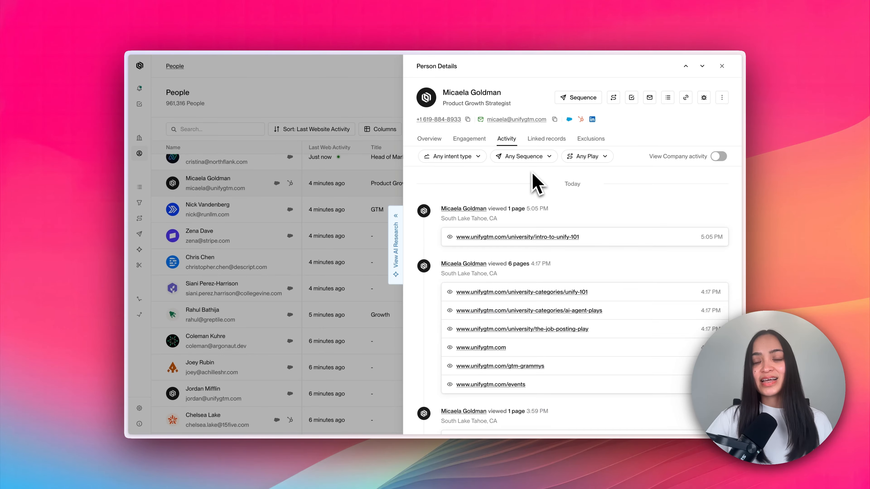
scroll(531, 230, down, 2)
scroll(527, 231, down, 6)
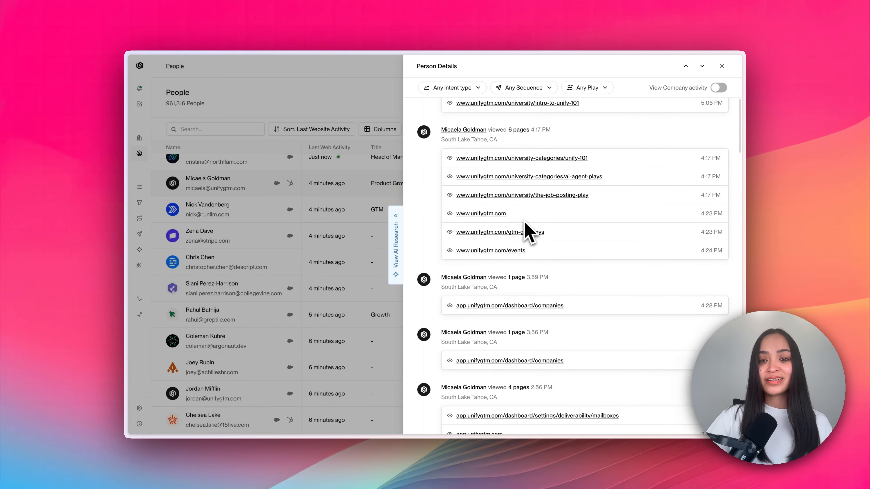
scroll(516, 232, up, 3)
scroll(515, 233, up, 6)
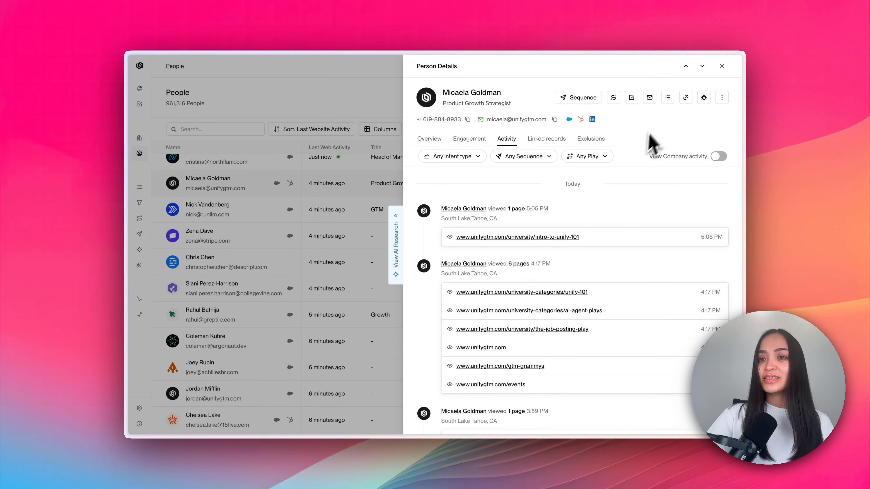
Add the open person to "my hot prospects list".
click(669, 98)
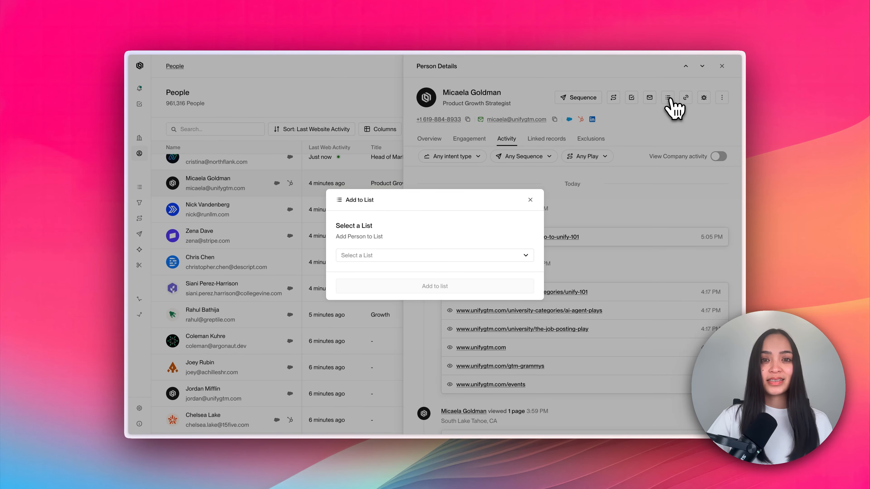
click(438, 256)
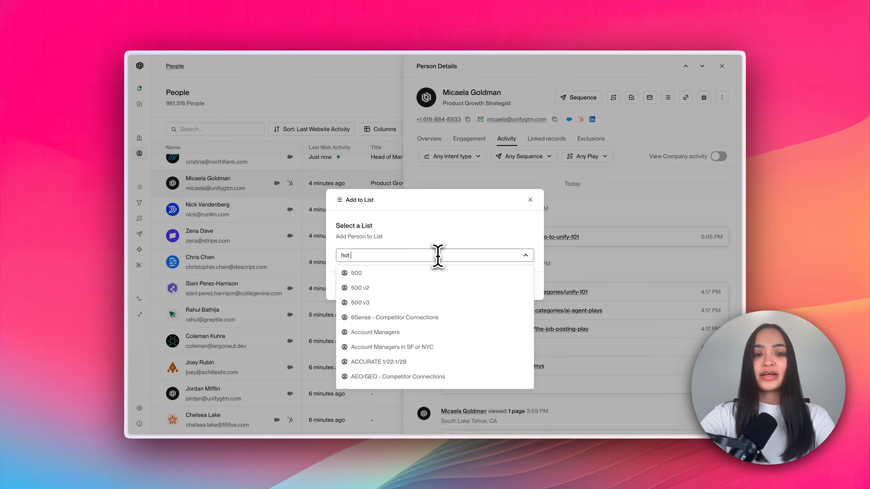
click(428, 273)
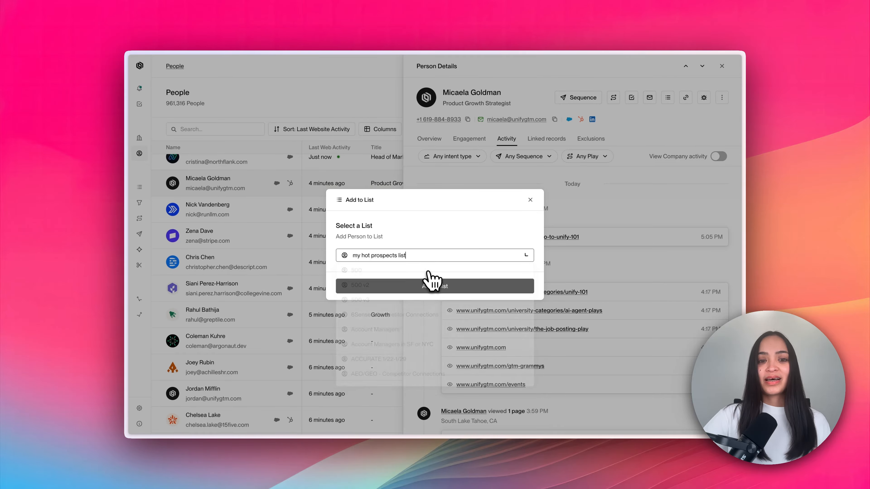
click(428, 290)
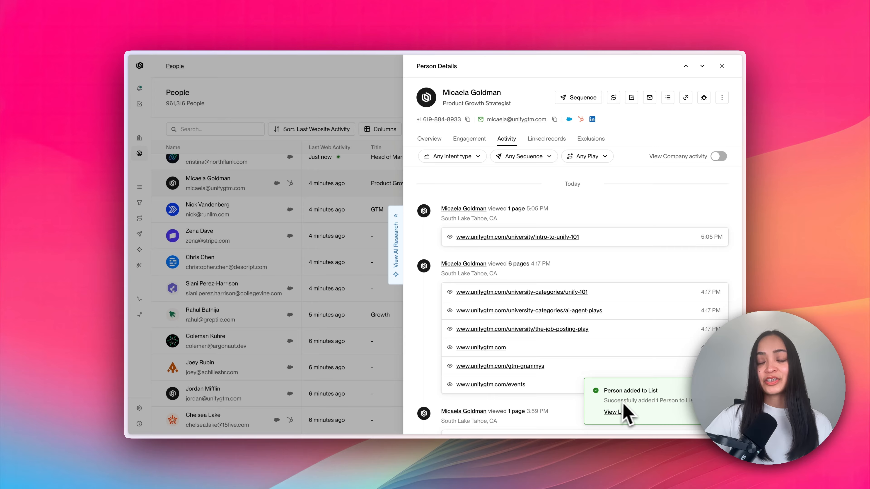
Check which lists contain this person in the record's overview, and close the record.
click(431, 140)
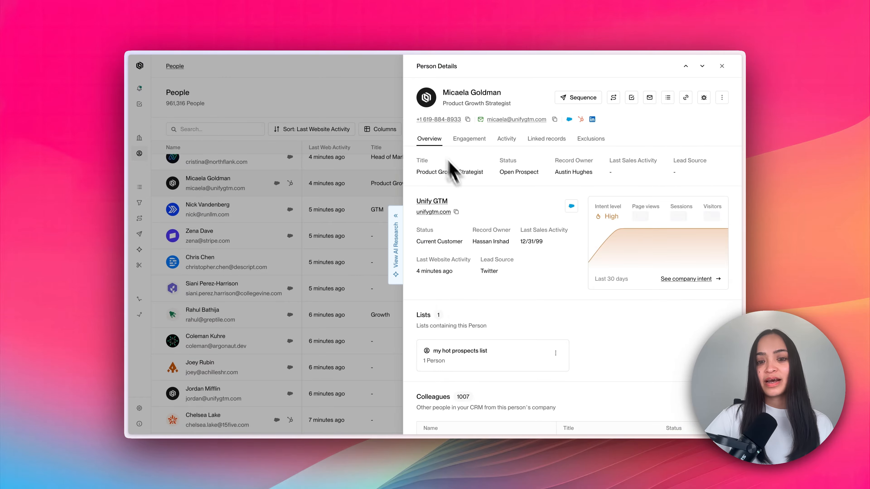
scroll(475, 249, down, 2)
scroll(476, 249, down, 1)
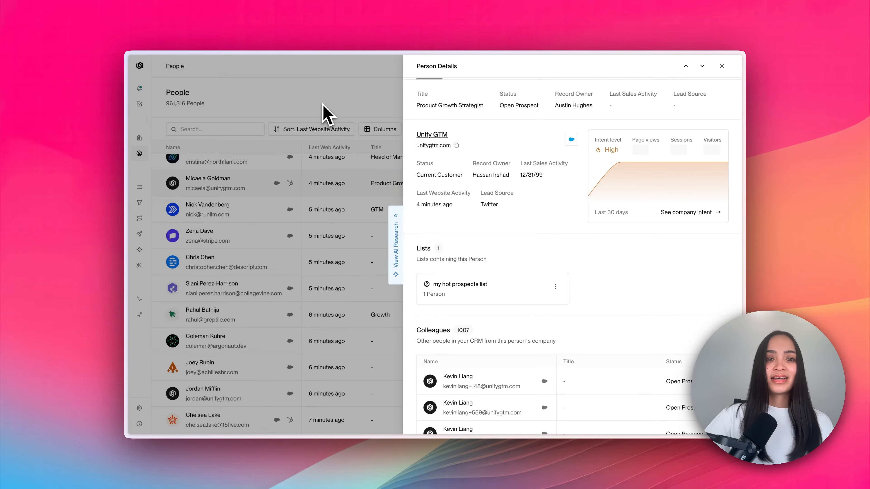
click(324, 115)
Start a new list from a CSV upload and set its type to People.
mouse_move(200, 187)
click(148, 190)
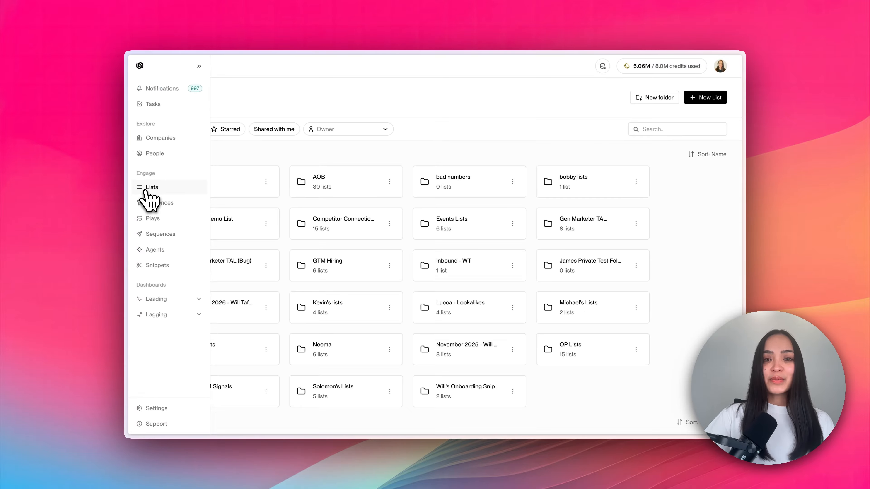
click(707, 99)
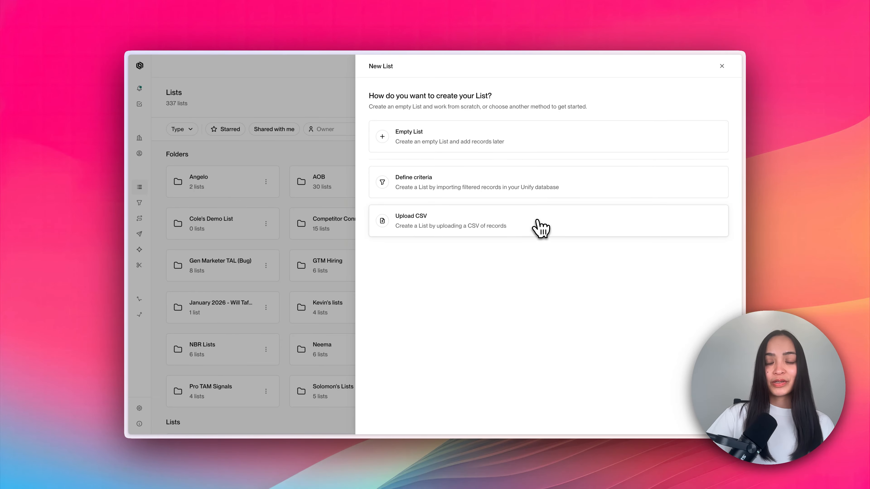
click(543, 229)
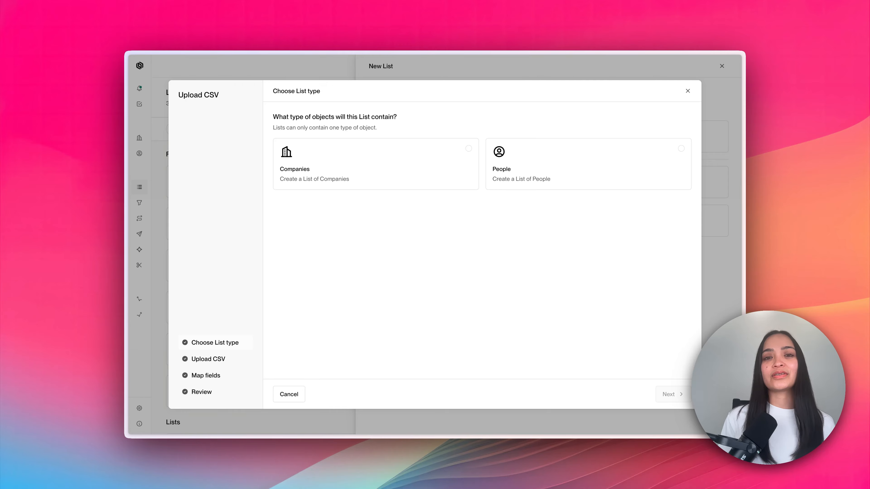
click(564, 161)
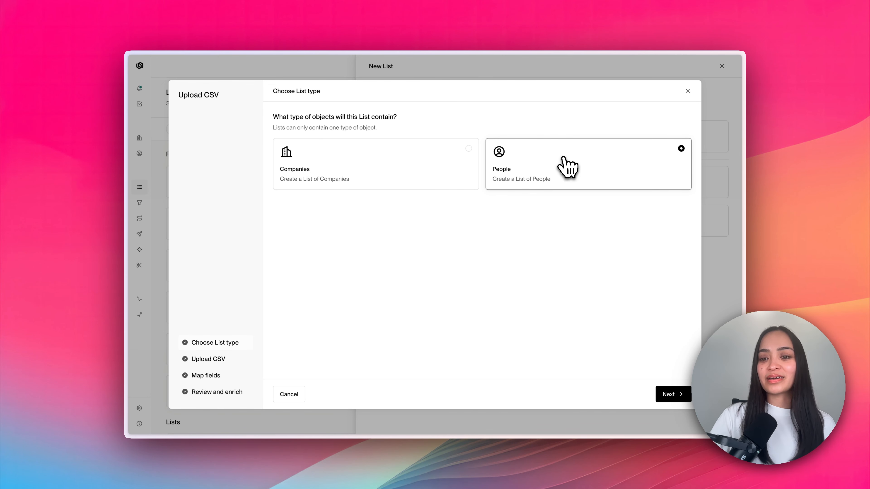
click(668, 394)
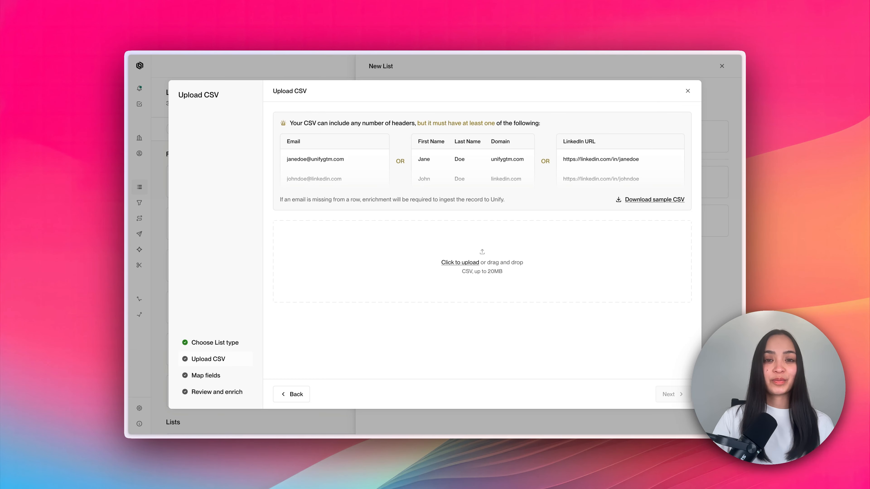
Upload the file "Conference Attendees - Sheet1.csv" from the Downloads folder.
click(473, 264)
click(398, 198)
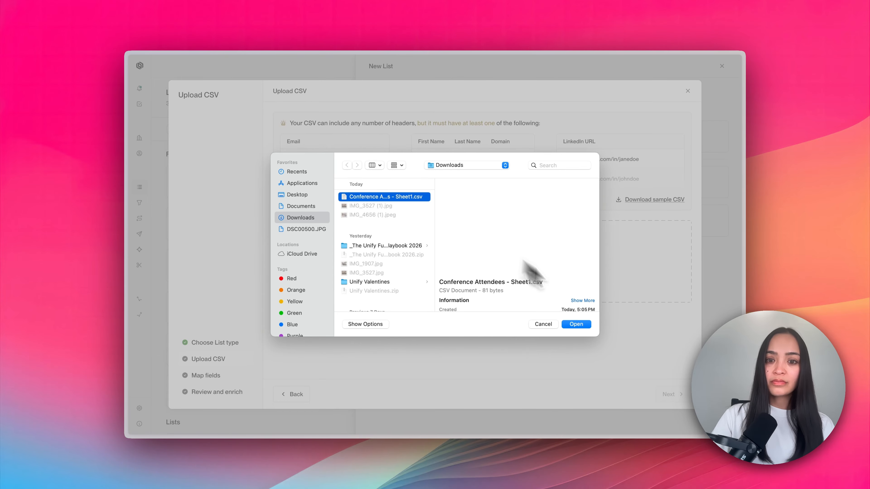
click(577, 325)
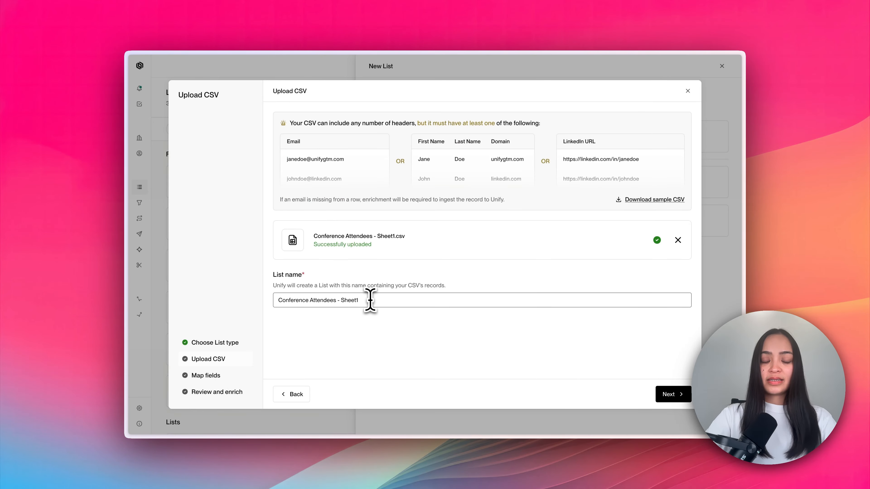
Name the list "SF Conference Attendees" and continue to the field mapping.
key(BackSpace)
key(super+Left)
text(SF)
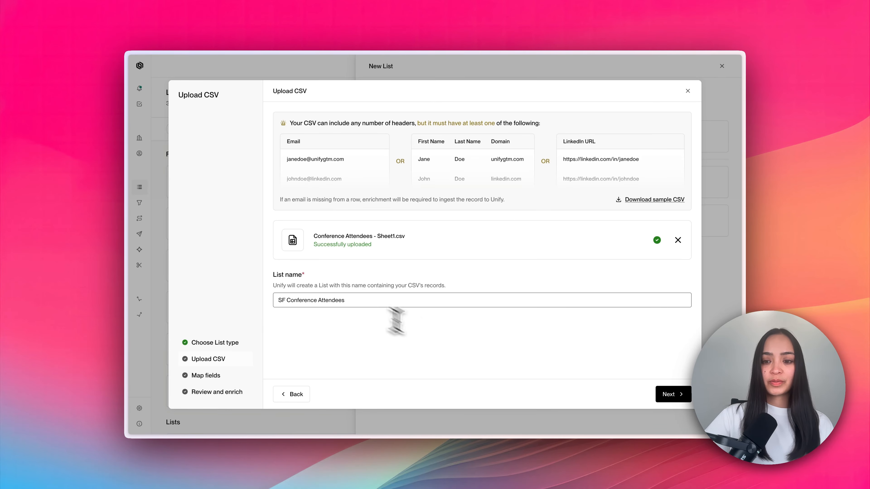
click(672, 395)
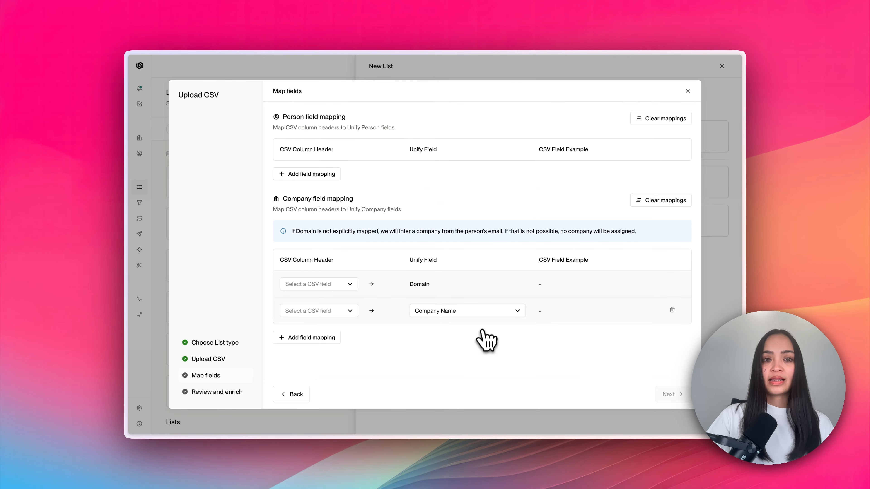
Map the CSV's e-mail column to the Email person field and start the upload without any enrichment.
click(325, 284)
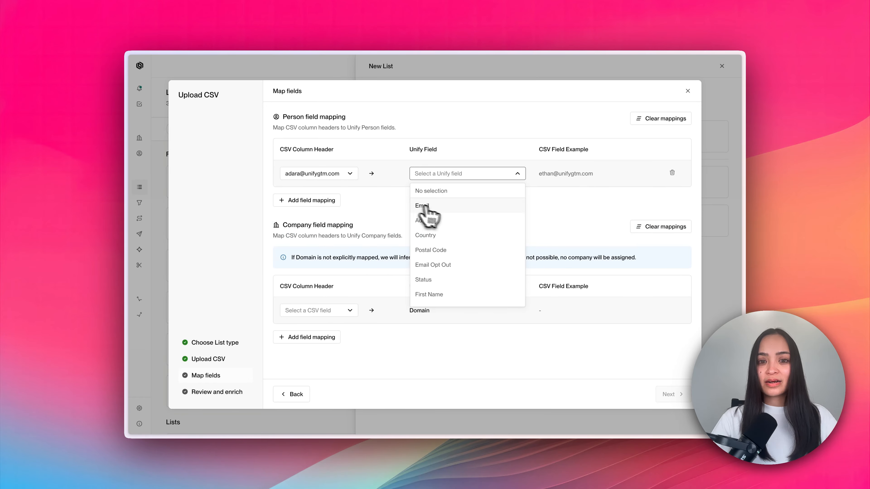
click(441, 207)
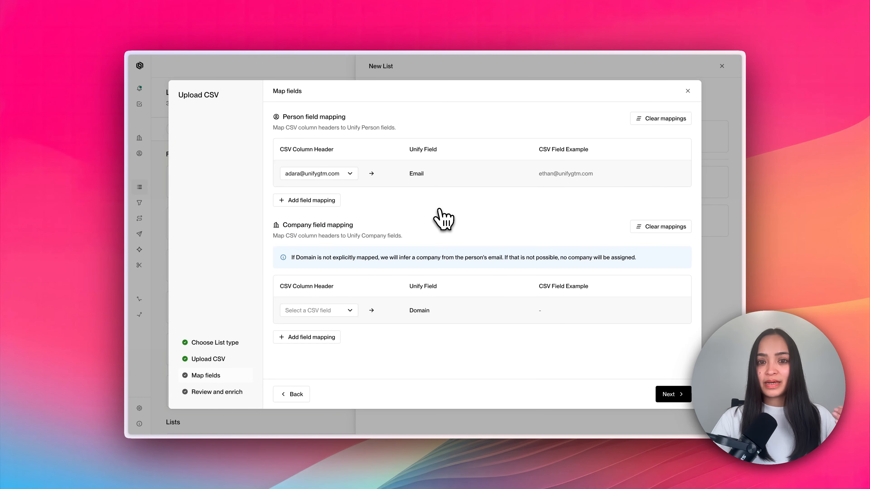
click(670, 395)
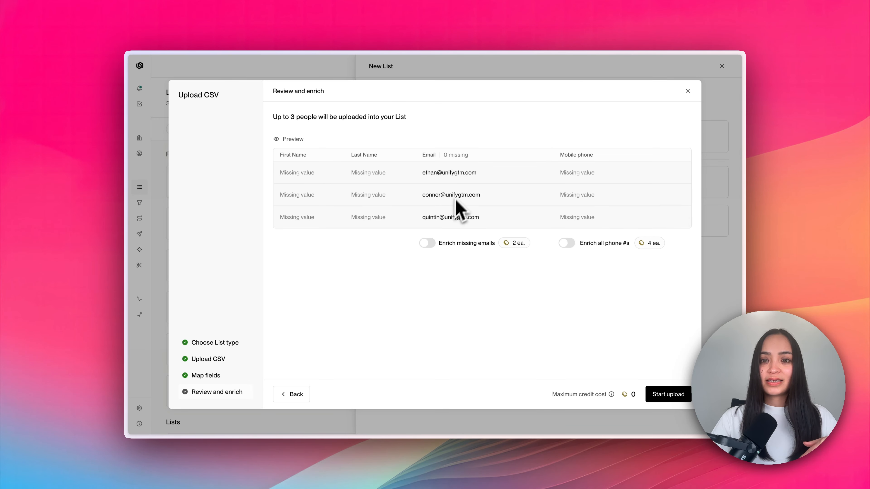
click(671, 394)
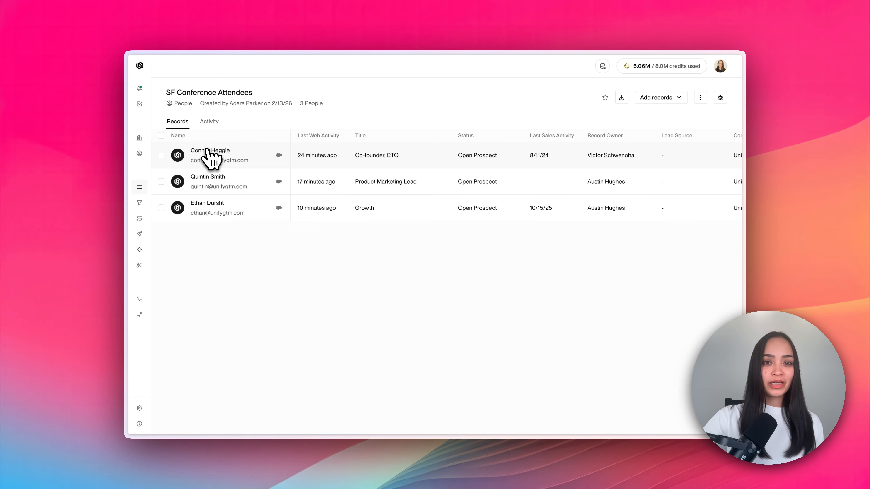
Select all three people in SF Conference Attendees and start adding them to a Sequence with enrollment based on Persona.
click(161, 136)
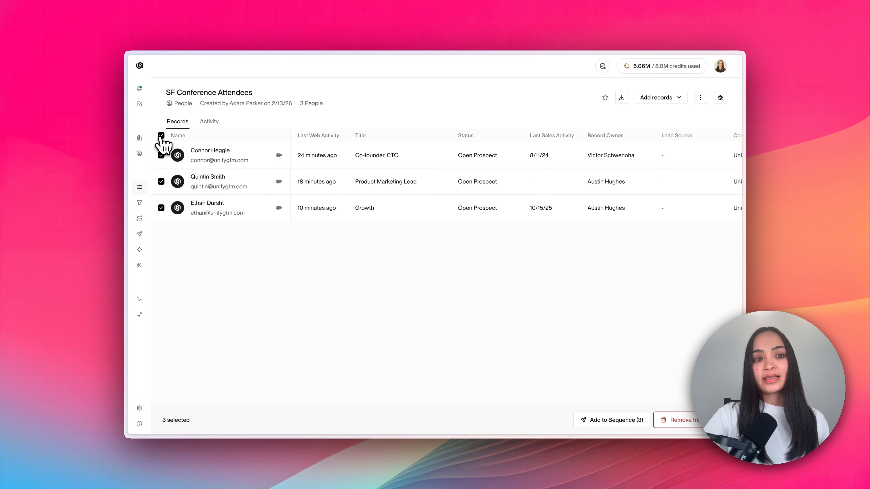
click(161, 135)
click(161, 155)
click(161, 182)
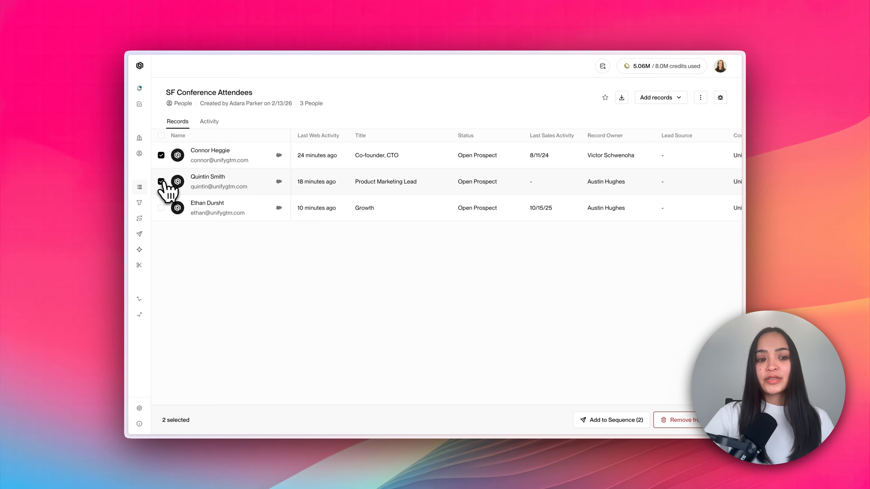
click(161, 182)
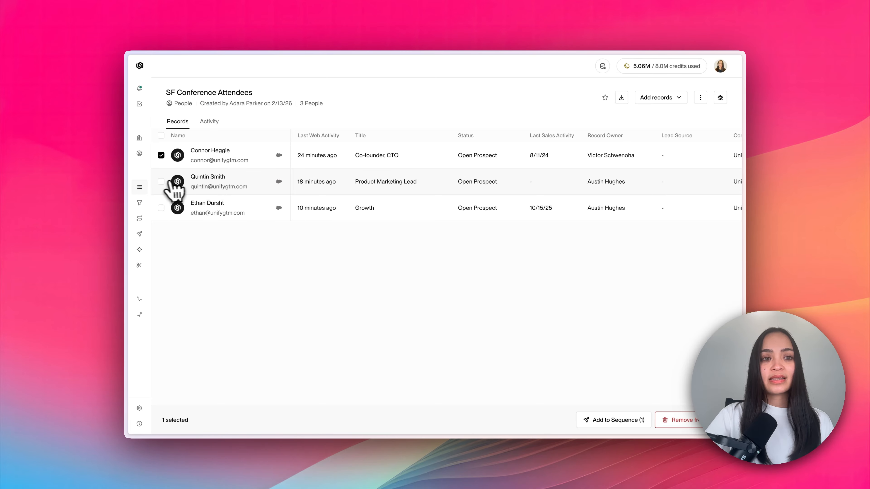
click(161, 181)
click(161, 207)
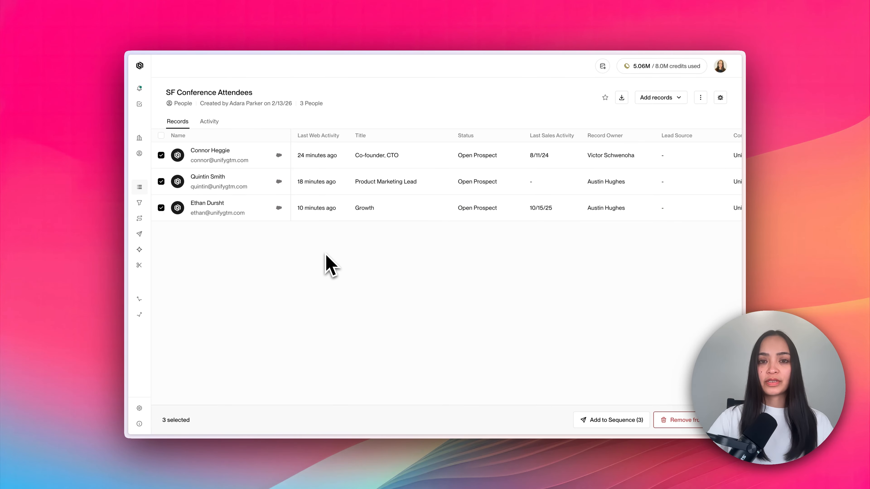
click(627, 424)
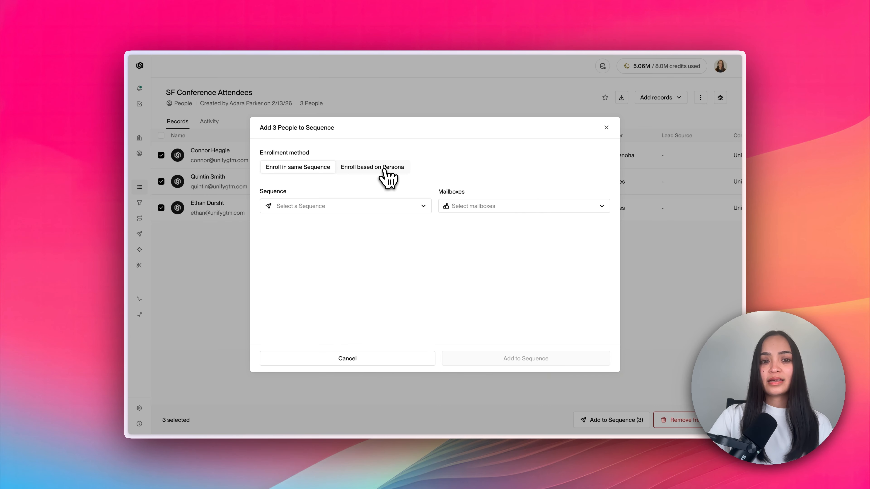
click(398, 168)
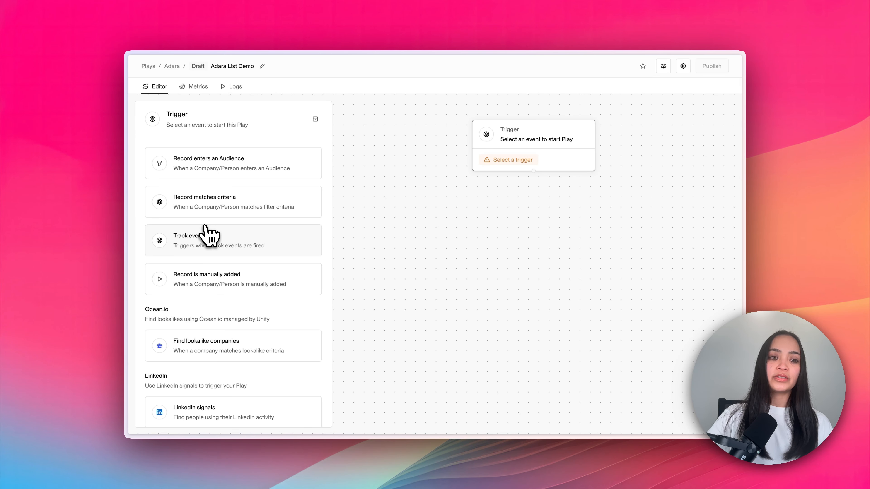
Set the Adara List Demo Play's trigger to Record matches criteria for People, with a People condition of existing in any List.
click(212, 203)
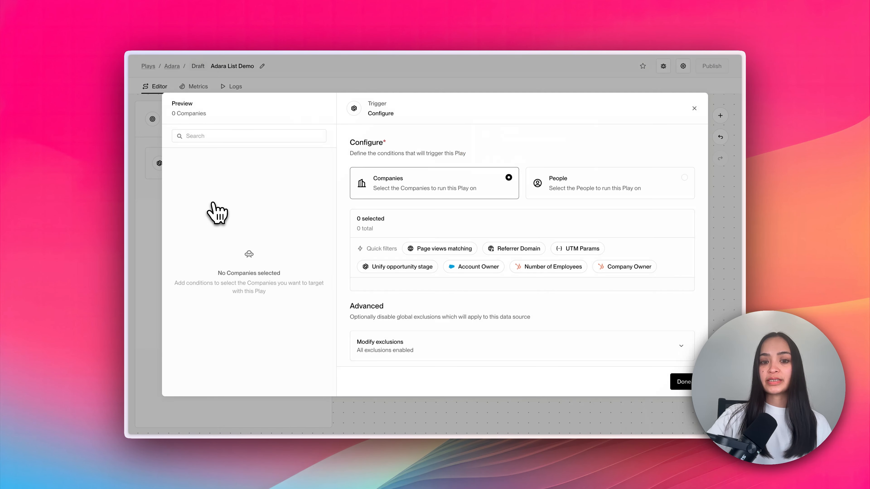
click(574, 180)
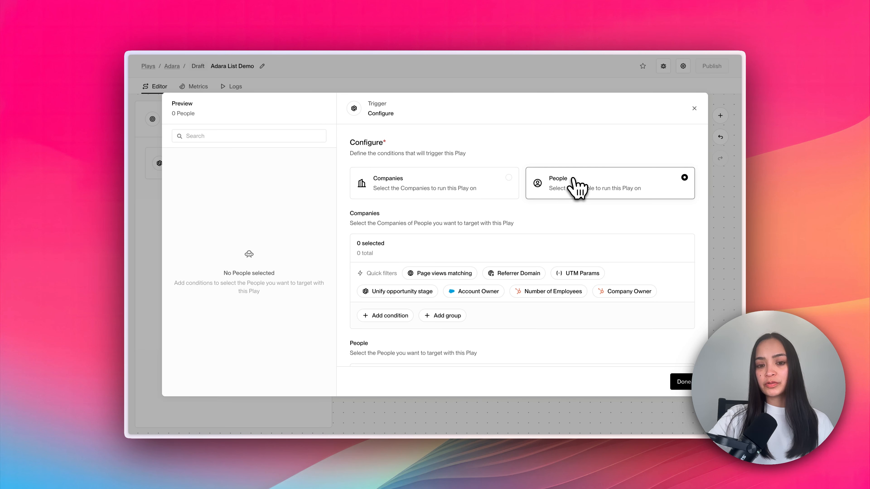
scroll(460, 235, down, 3)
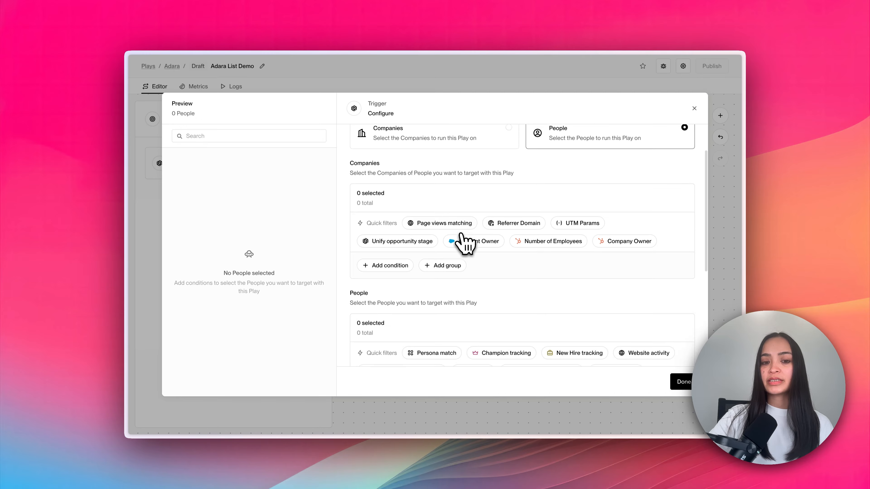
scroll(466, 242, down, 6)
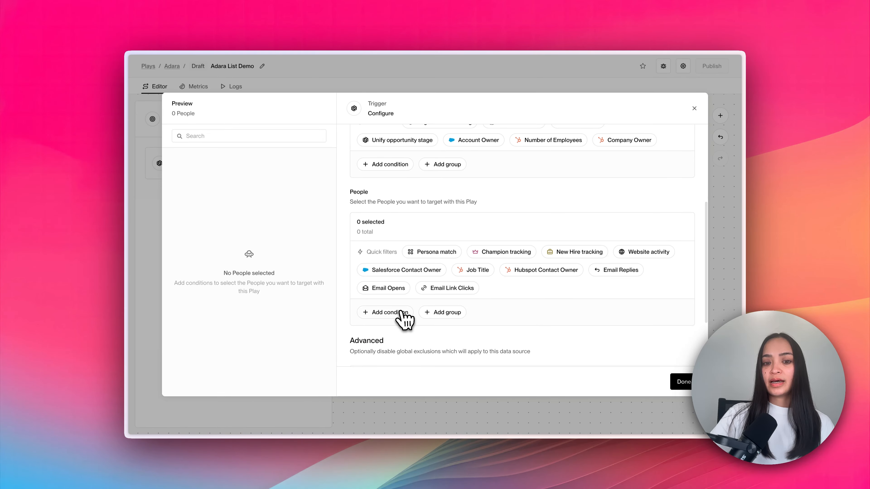
click(403, 313)
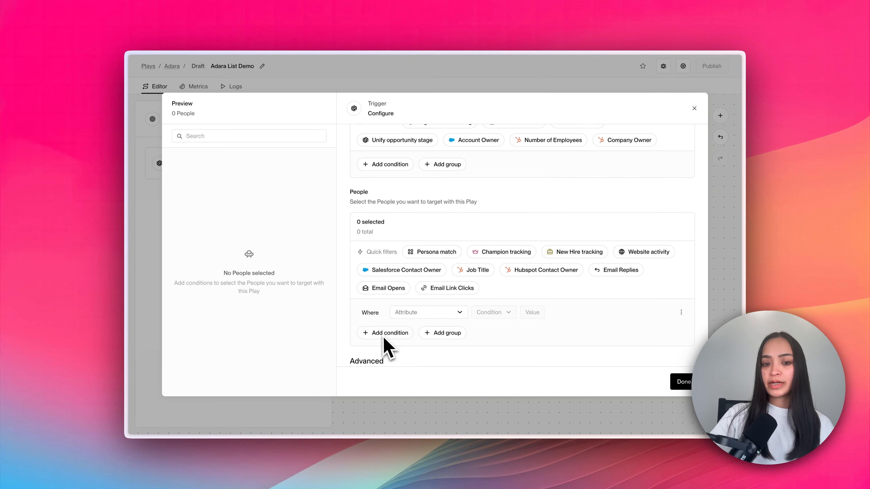
click(421, 313)
scroll(435, 315, down, 4)
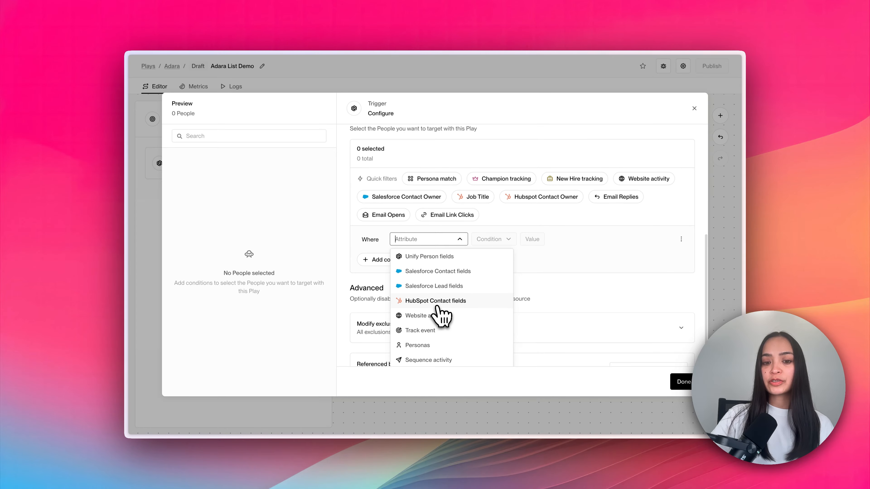
scroll(442, 312, down, 5)
click(424, 334)
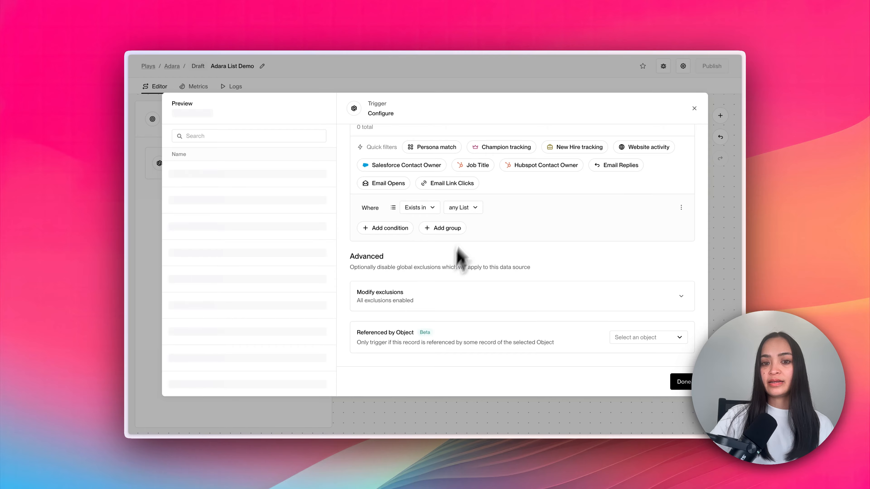
Narrow the People condition to at least one of the lists, choose "500", and finish the trigger configuration.
click(466, 210)
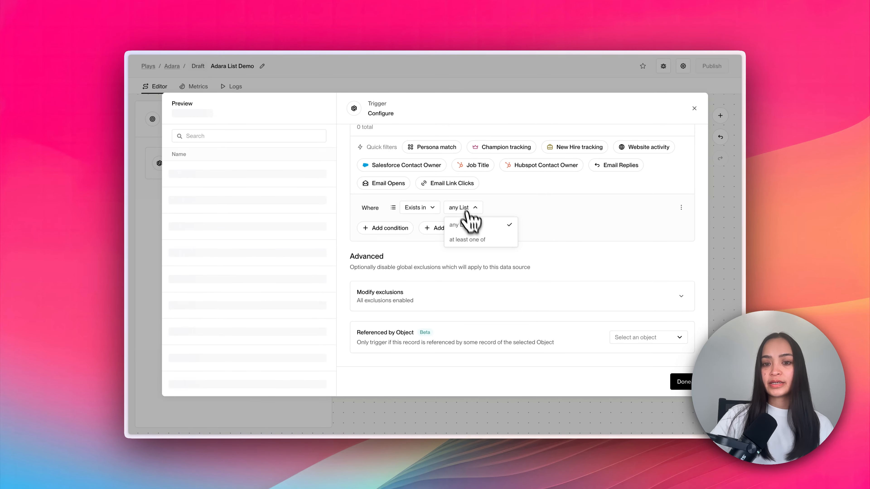
click(478, 241)
click(530, 209)
click(528, 239)
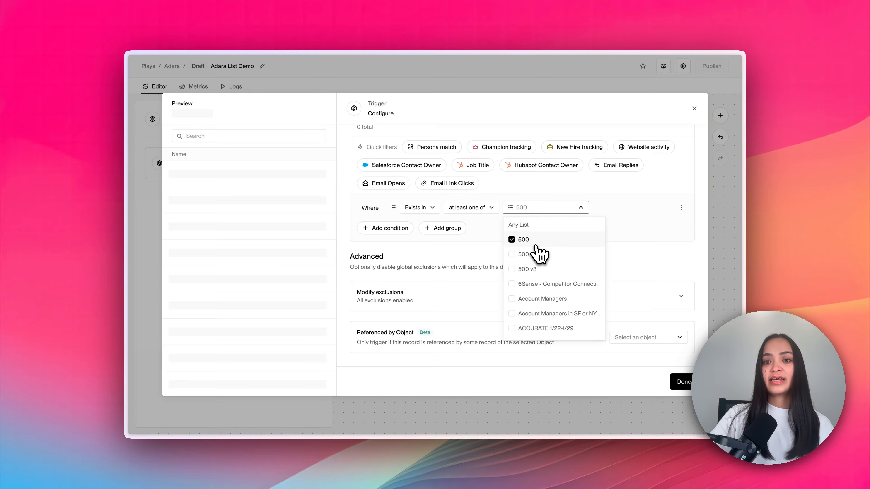
click(626, 258)
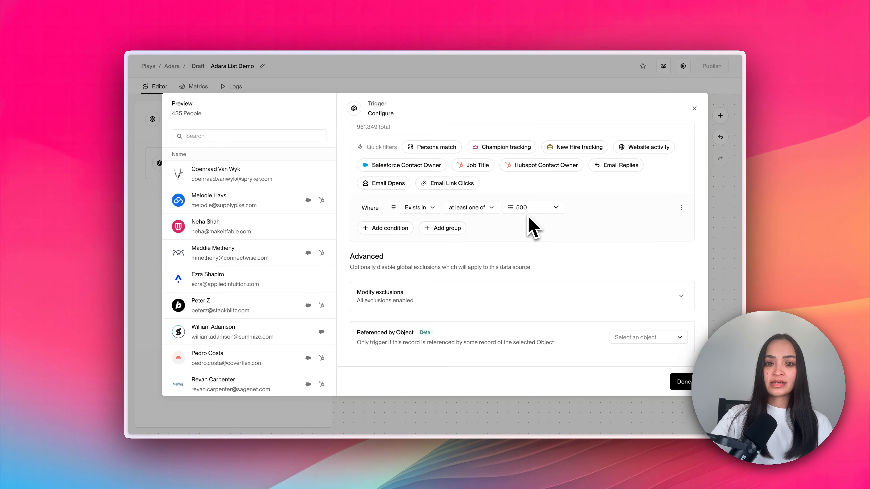
click(683, 382)
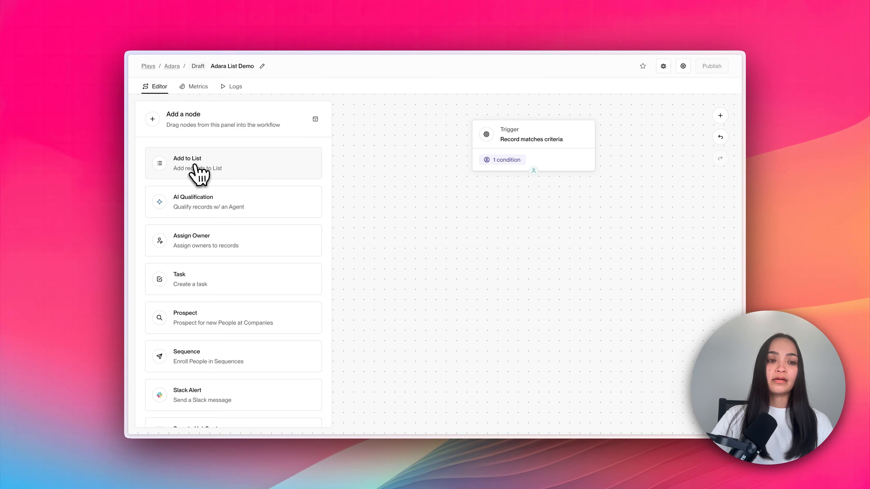
Attach an Add to List node below the trigger and look through the lists it can add people to.
drag(197, 173, 480, 201)
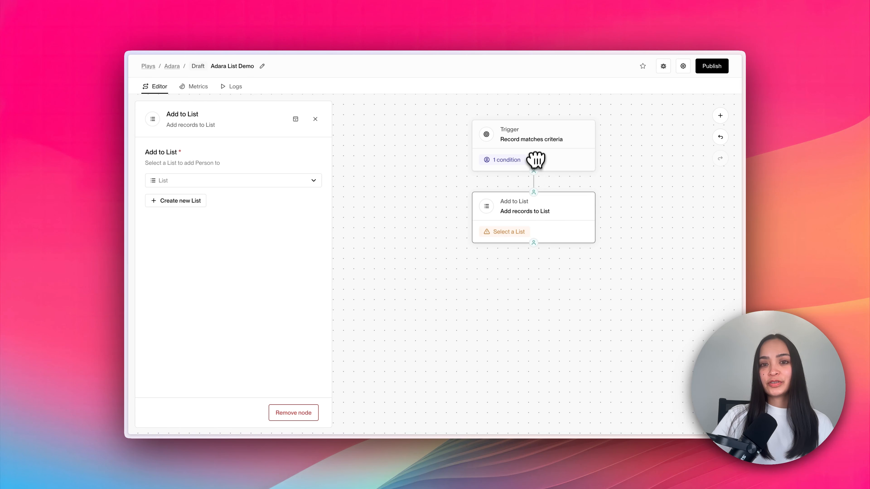
click(221, 181)
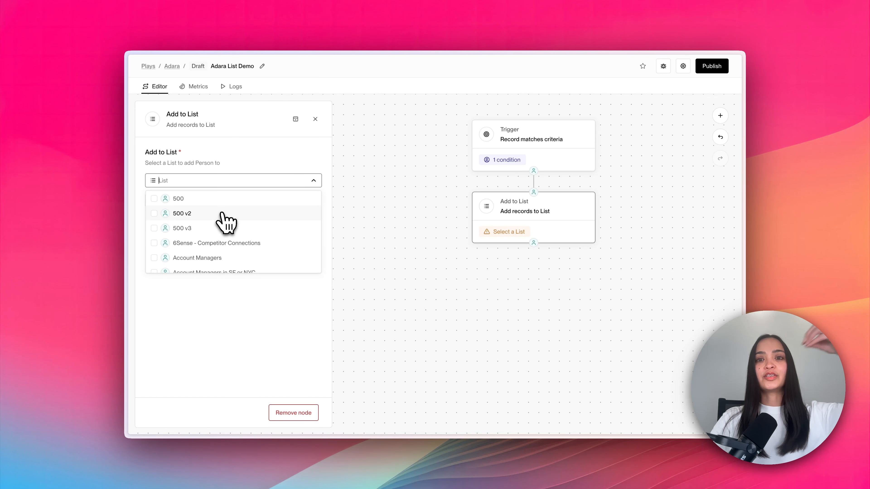
click(345, 148)
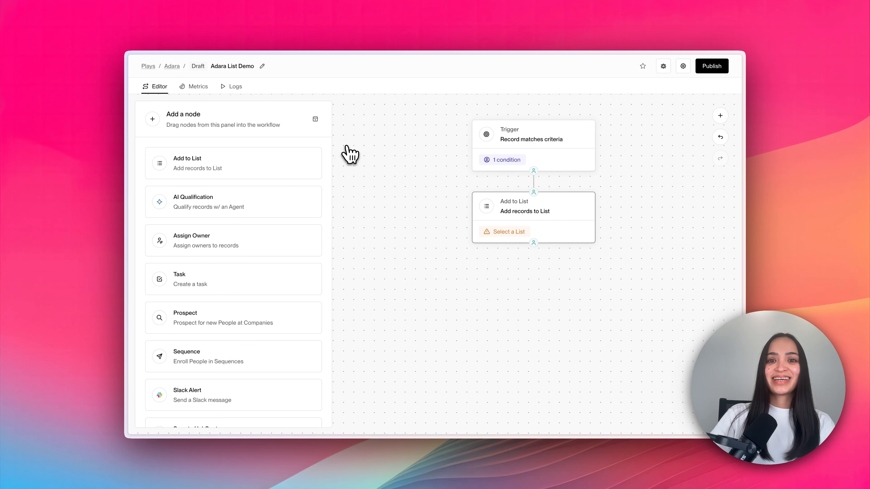